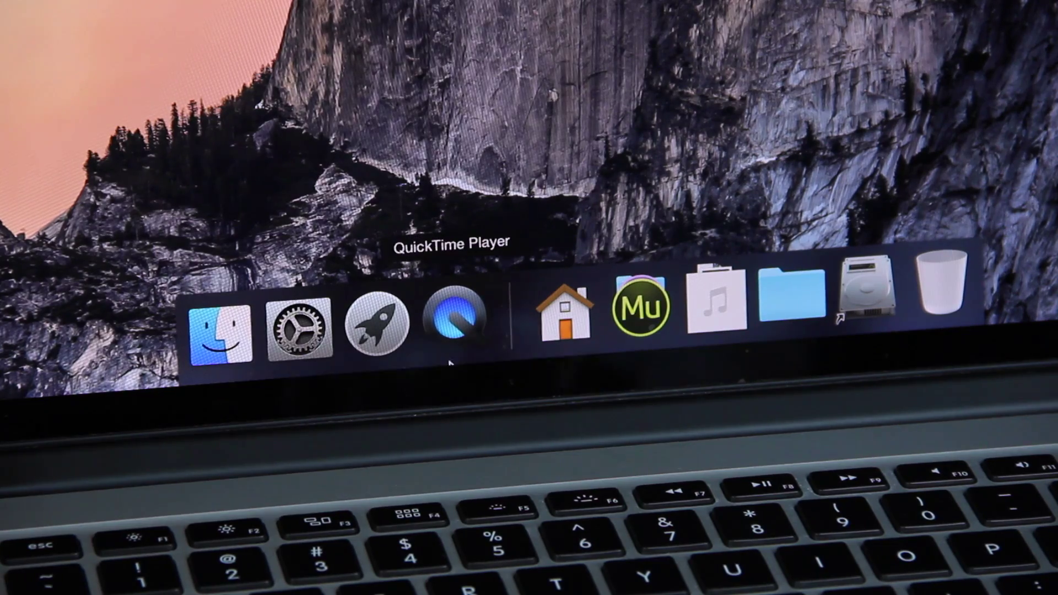
Launch QuickTime Player from the macOS Dock.
{"action": "left_click", "coordinate": [453, 330]}
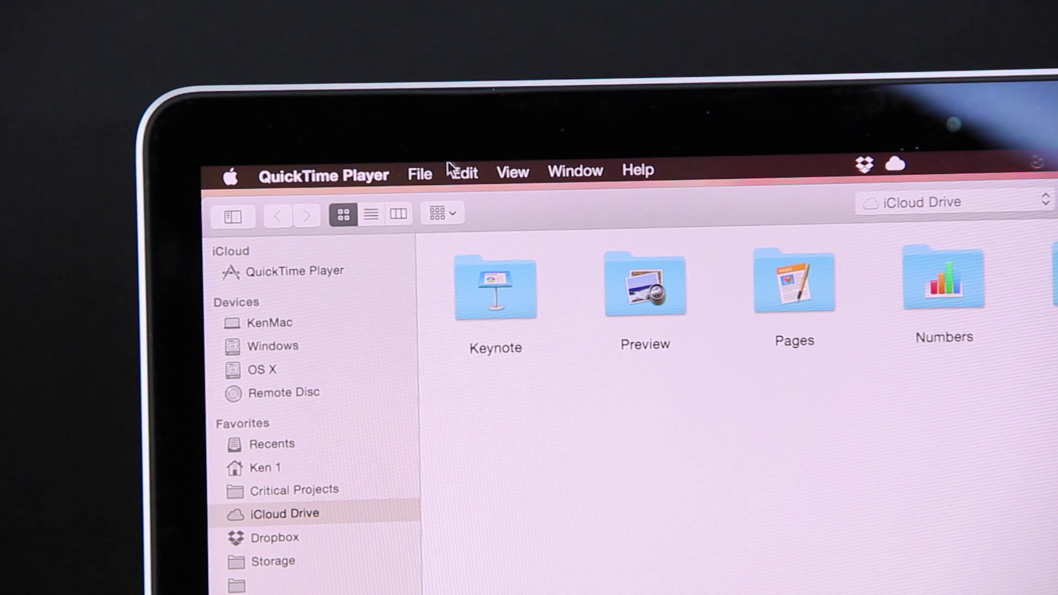
Create a new movie recording from the File menu and list the camera sources to pick the iPad.
{"action": "left_click", "coordinate": [413, 174]}
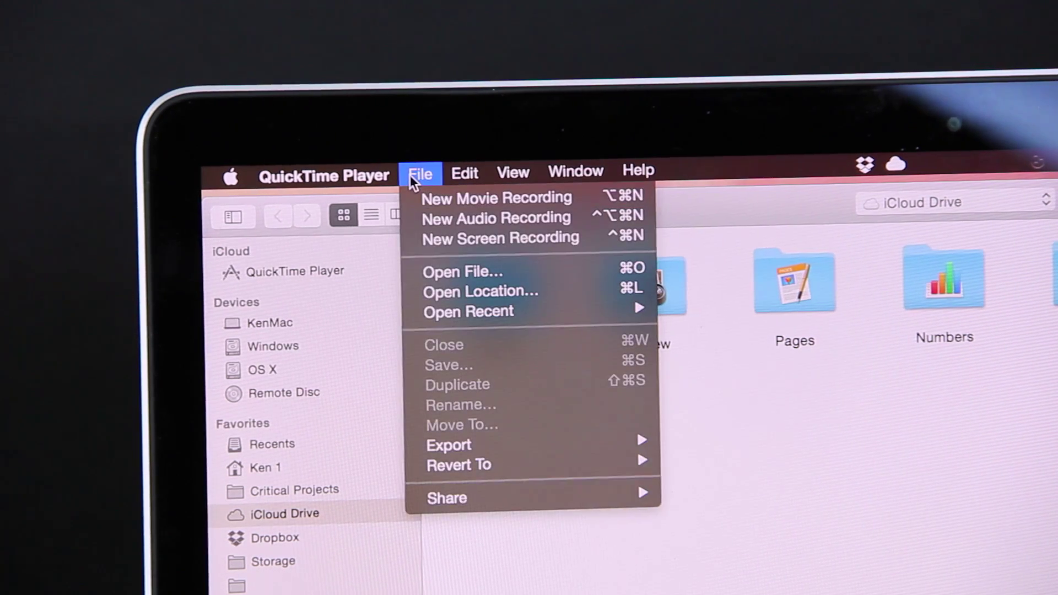
{"action": "left_click", "coordinate": [423, 201]}
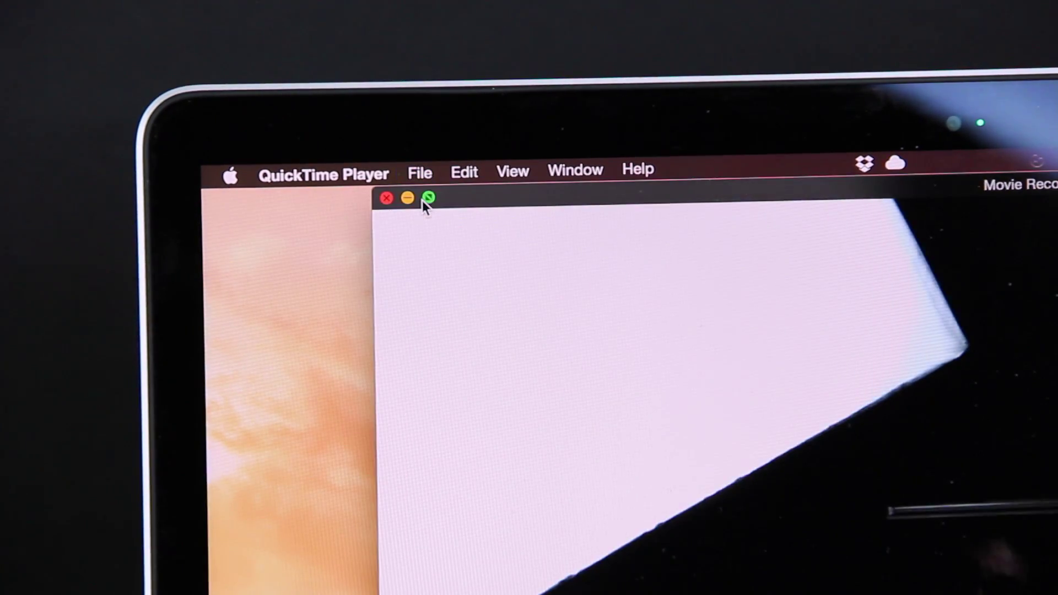
{"action": "left_click", "coordinate": [423, 202]}
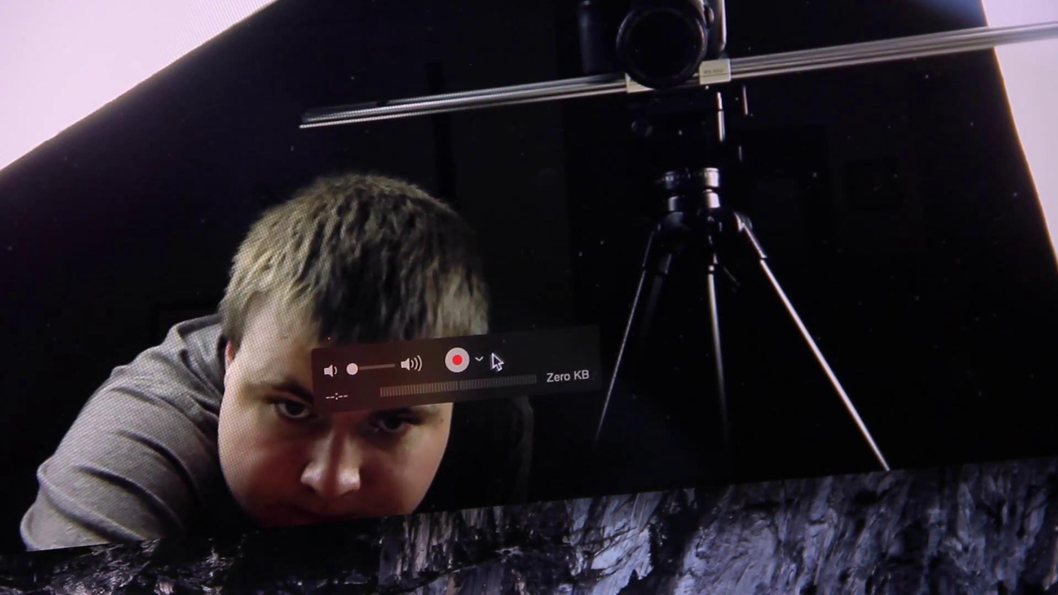
{"action": "left_click", "coordinate": [482, 360]}
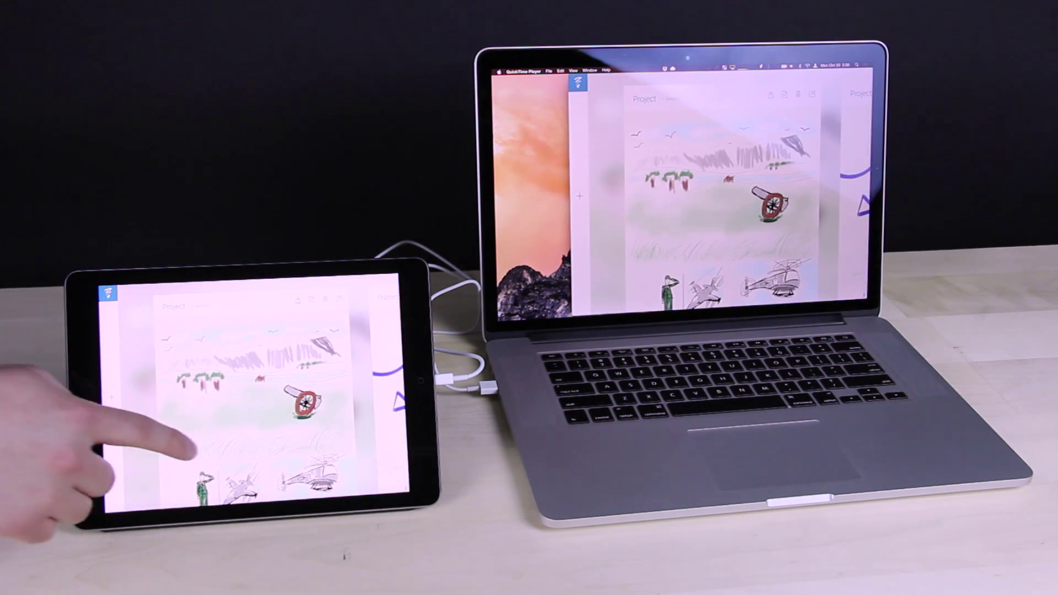
{"action": "left_click_drag", "start_coordinate": [190, 438], "coordinate": [154, 331]}
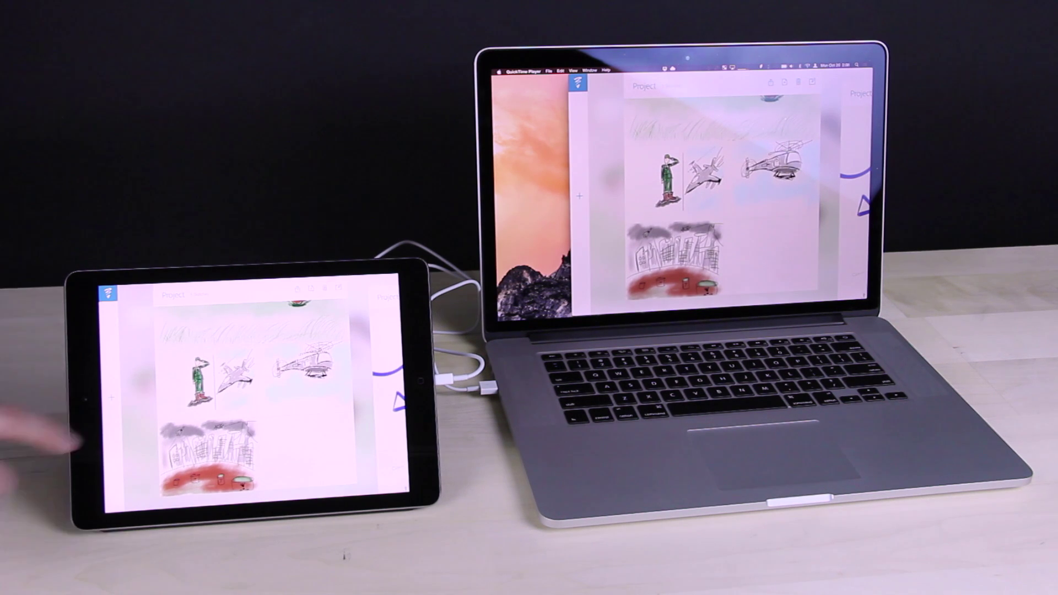
Swipe through the Sketch project gallery on the iPad, then close the app to the home screen.
{"action": "left_click_drag", "start_coordinate": [178, 389], "coordinate": [190, 472]}
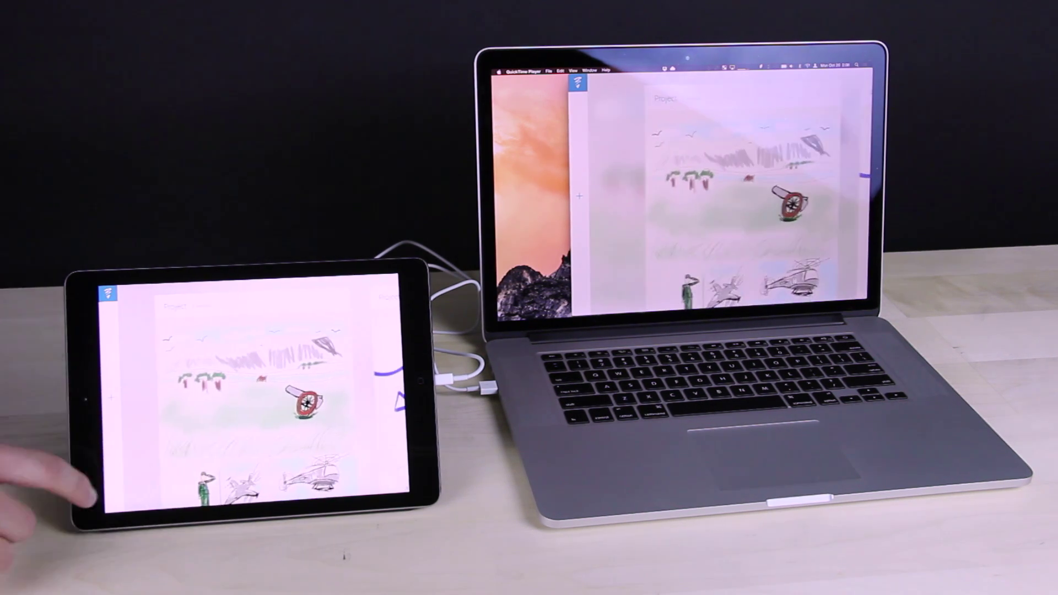
{"action": "mouse_move", "coordinate": [201, 407]}
{"action": "left_mouse_down"}
{"action": "mouse_move", "coordinate": [118, 413]}
{"action": "mouse_move", "coordinate": [178, 418]}
{"action": "mouse_move", "coordinate": [177, 437]}
{"action": "left_mouse_up"}
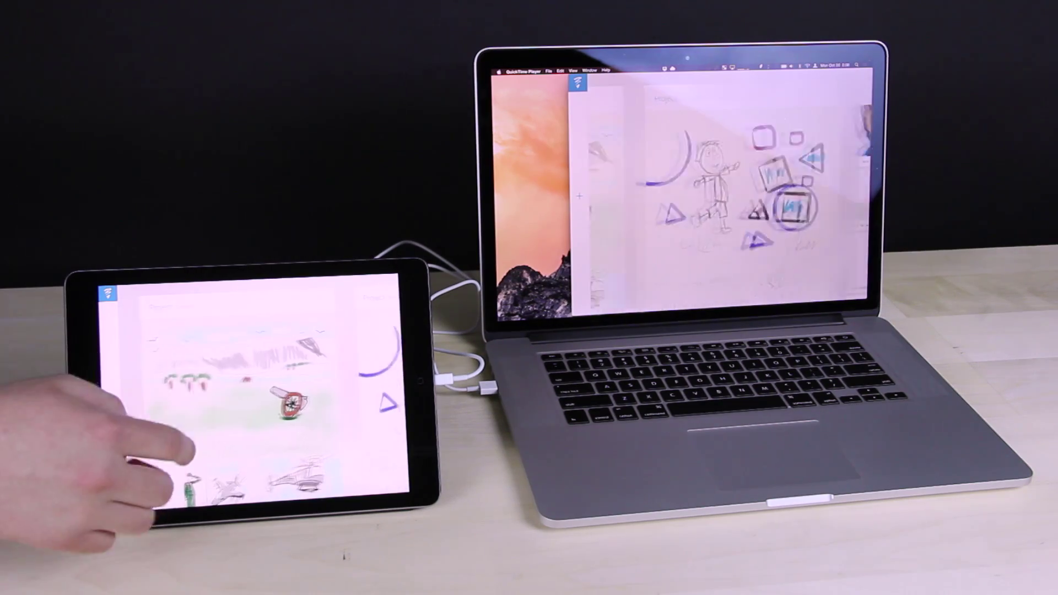
{"action": "left_click_drag", "start_coordinate": [232, 389], "coordinate": [34, 414]}
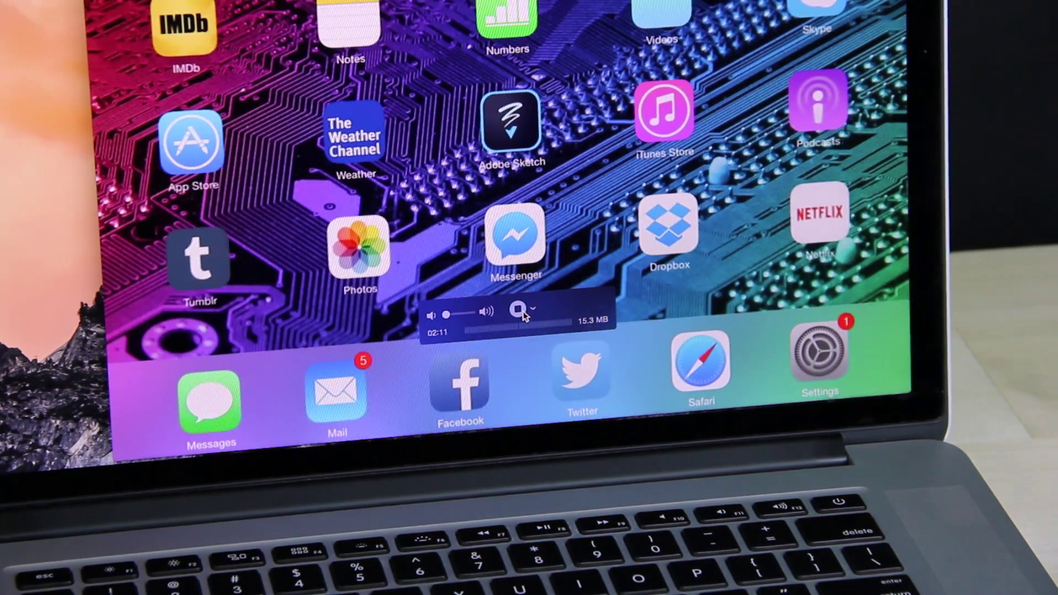
Stop the iPad recording and bring up the File menu for the new clip.
{"action": "left_click", "coordinate": [523, 313]}
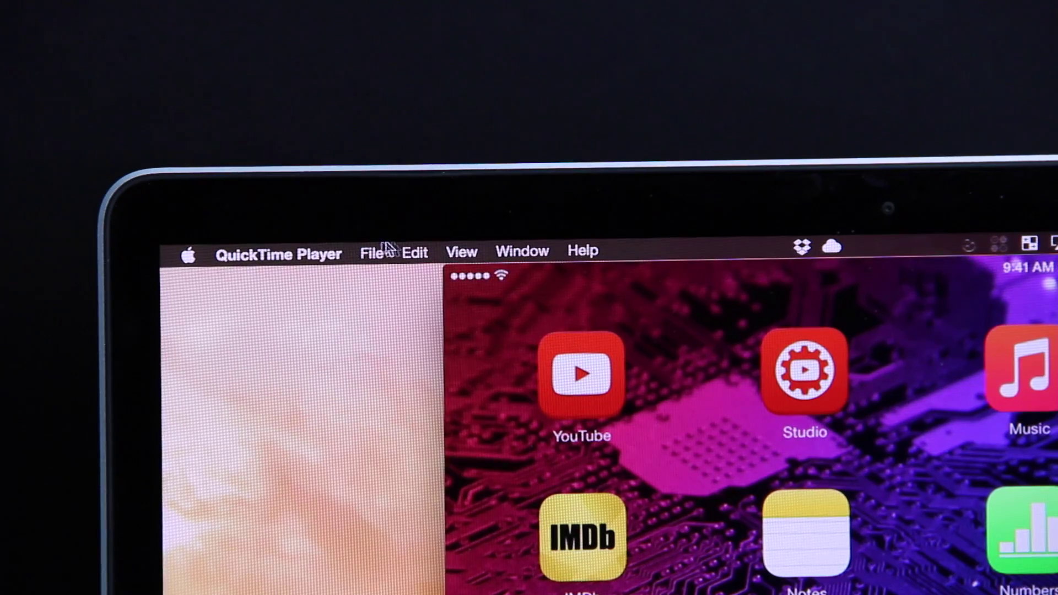
{"action": "left_click", "coordinate": [370, 250]}
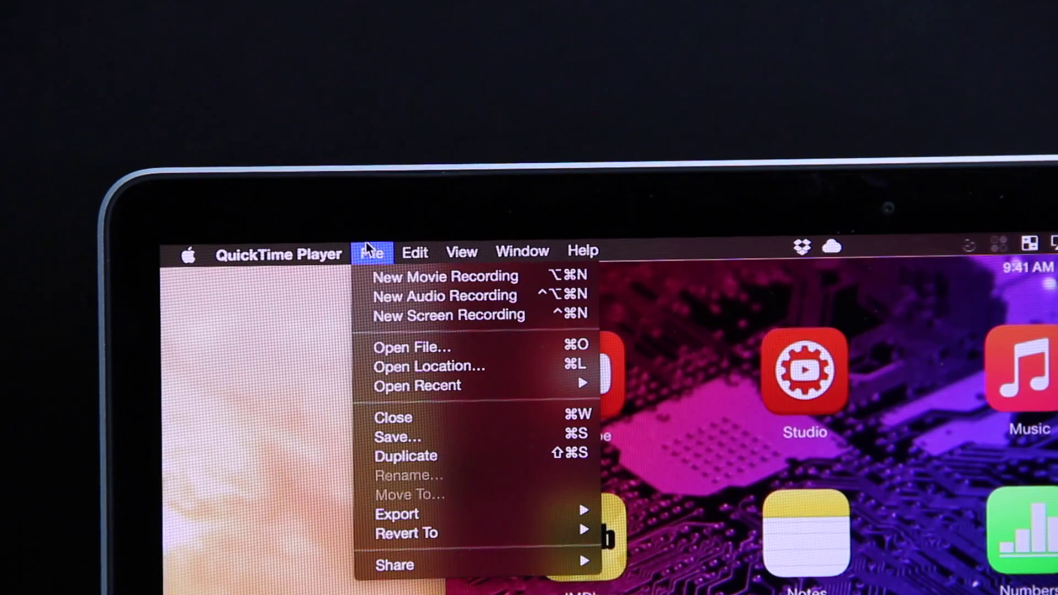
{"action": "mouse_move", "coordinate": [396, 515]}
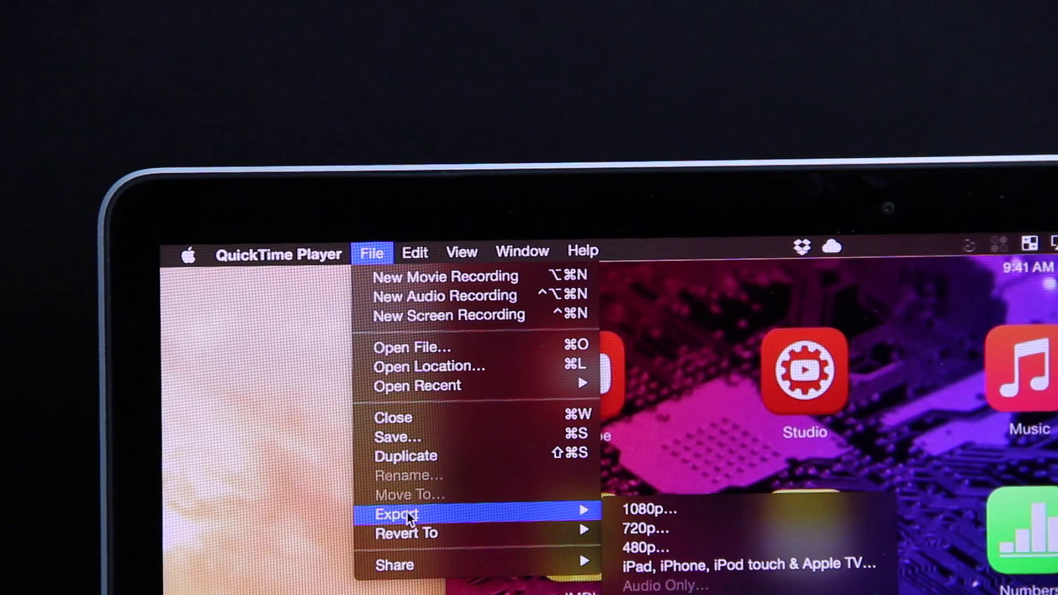
Save the recorded iPad movie with File > Save.
{"action": "left_click", "coordinate": [429, 444]}
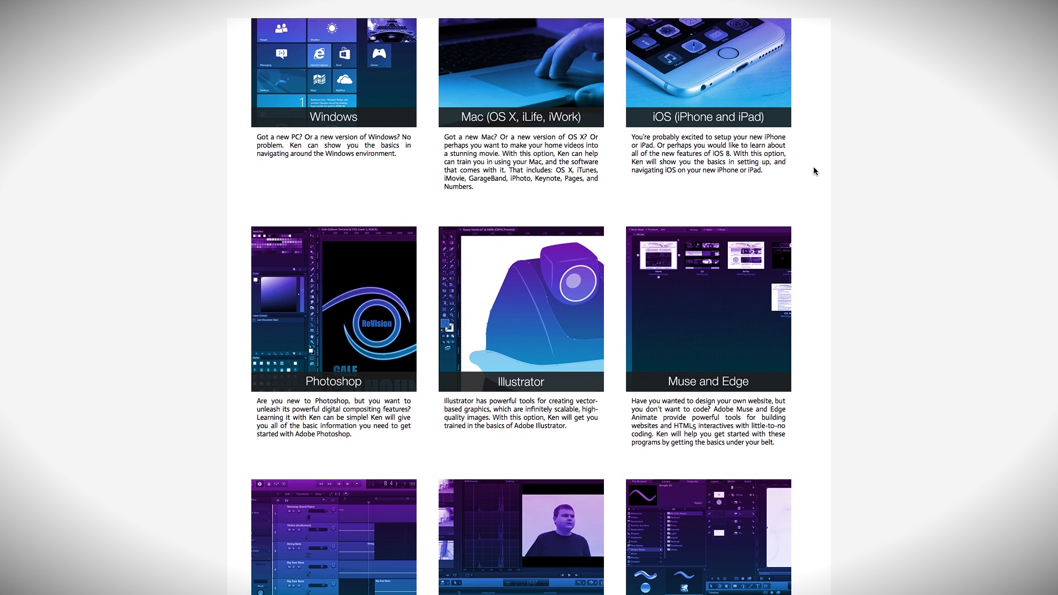
{"action": "scroll", "coordinate": [815, 171], "scroll_direction": "up", "scroll_amount": 2}
{"action": "scroll", "coordinate": [814, 170], "scroll_direction": "up", "scroll_amount": 3}
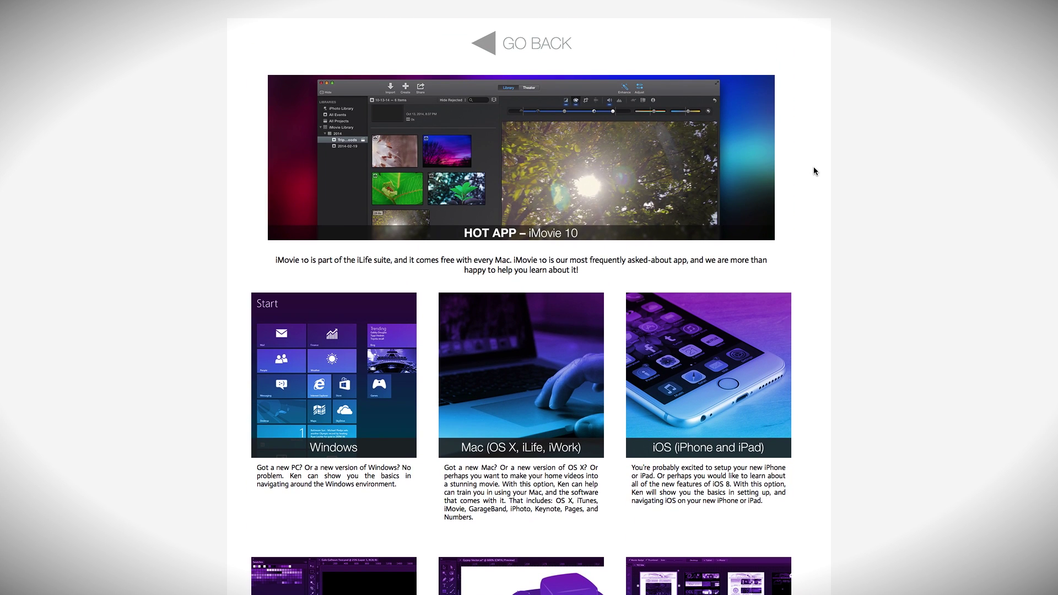